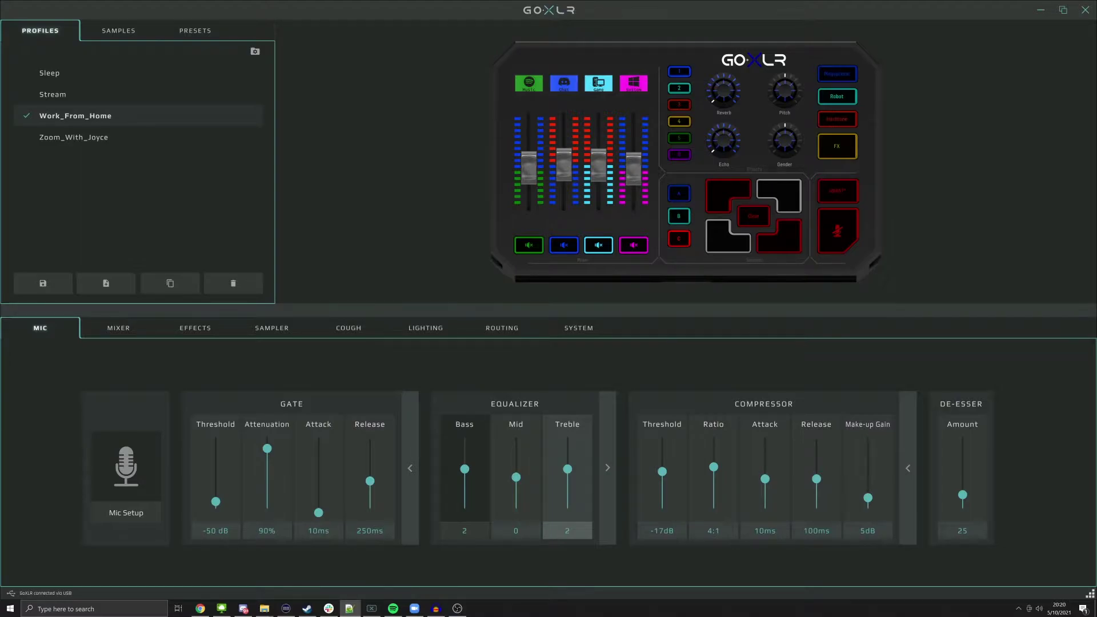
# Step: Check the GoXLR mixer faders, then open and close the microphone setup twice
pyautogui.click(121, 336)
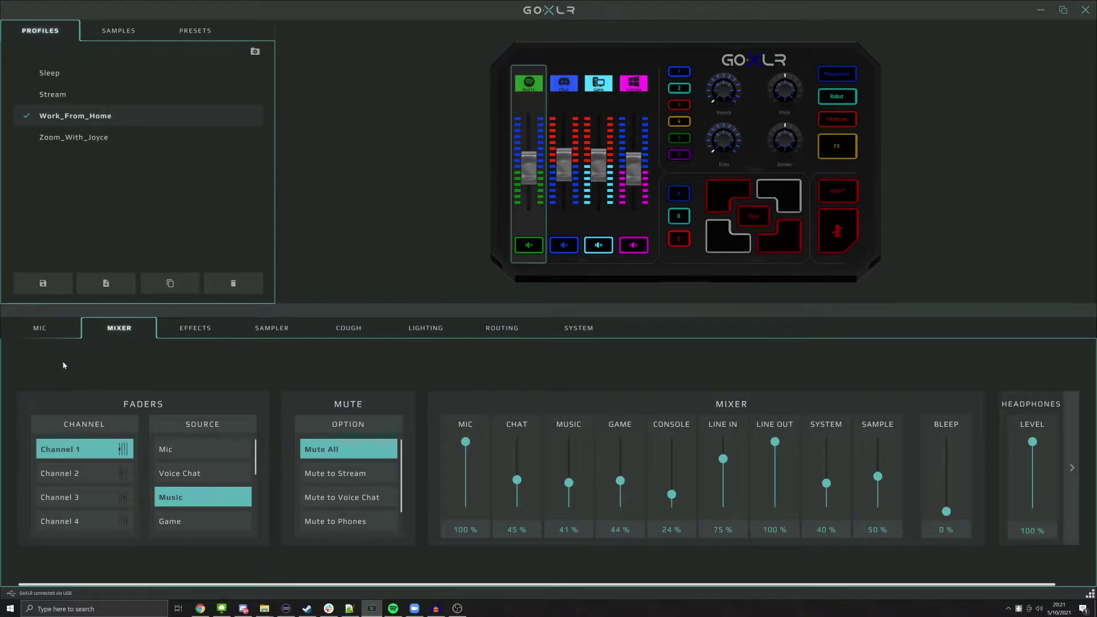
pyautogui.click(40, 331)
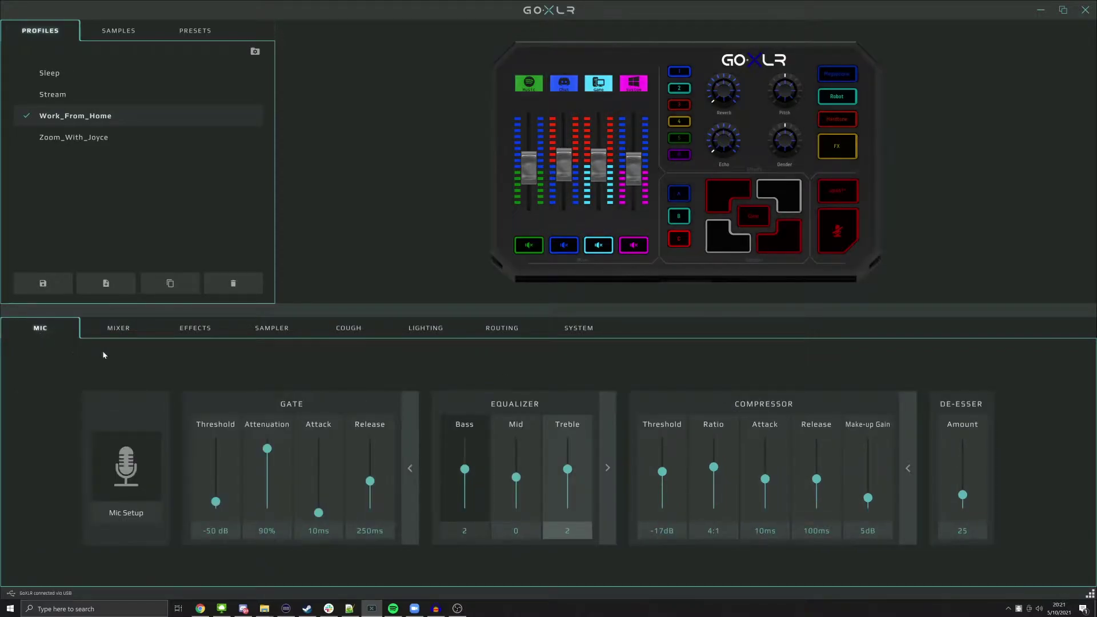
pyautogui.click(126, 469)
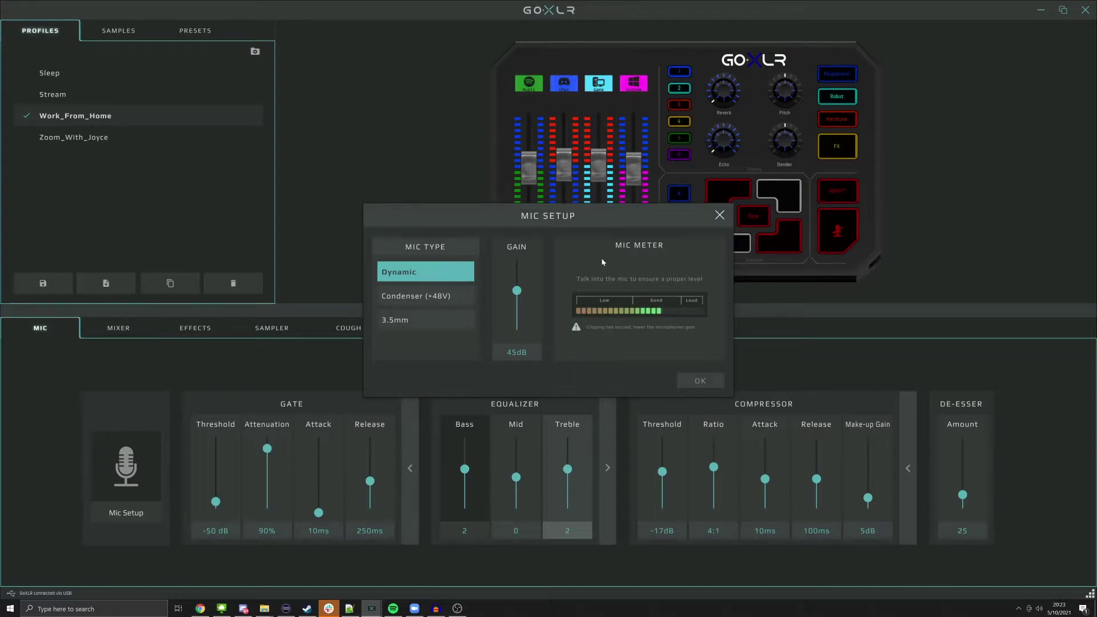
pyautogui.click(700, 380)
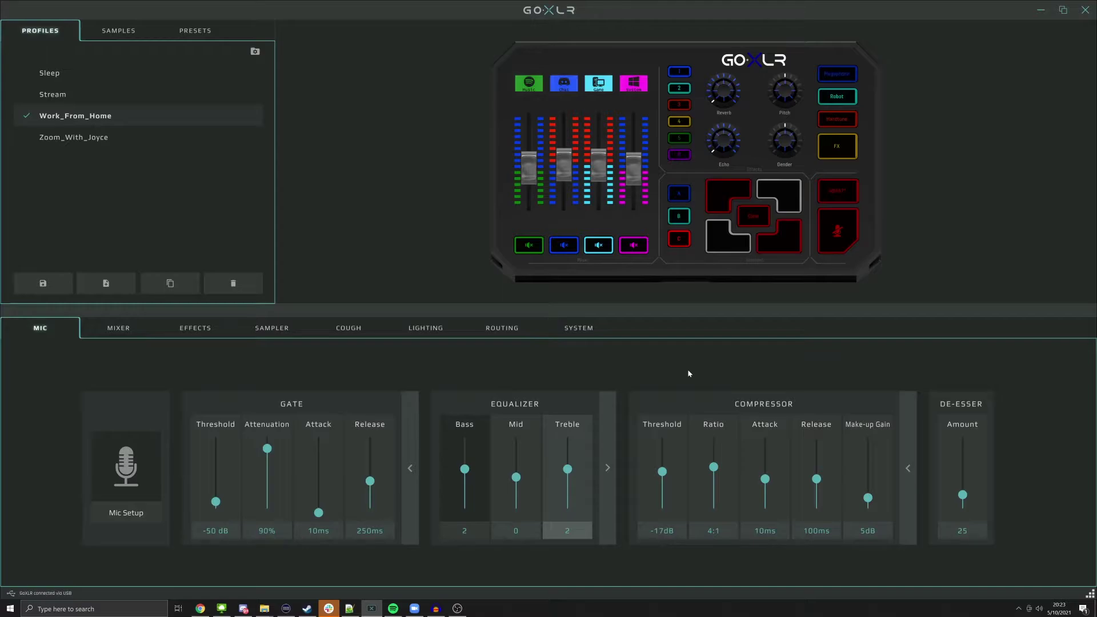
pyautogui.click(136, 474)
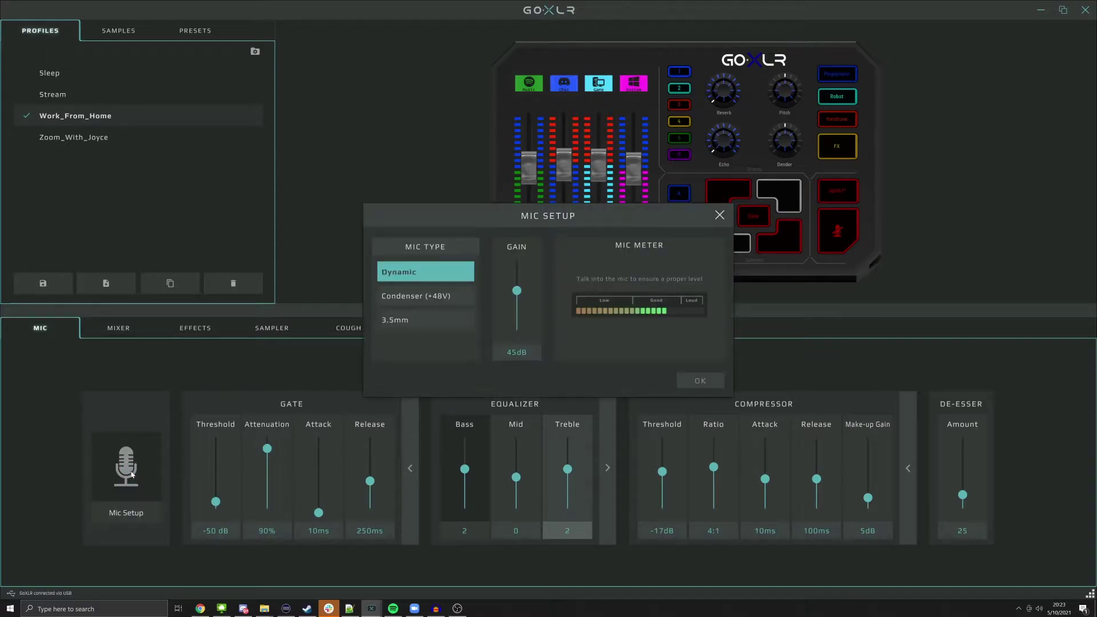
pyautogui.click(701, 382)
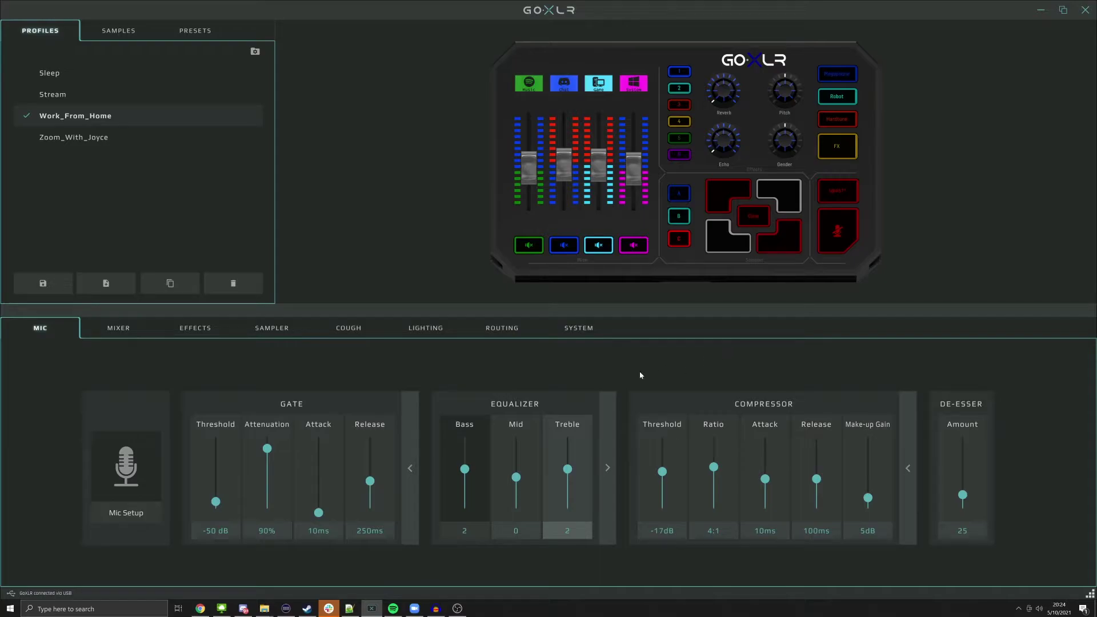
# Step: Bring Audacity and then OBS Studio to the front, placing OBS centre-left
pyautogui.click(435, 608)
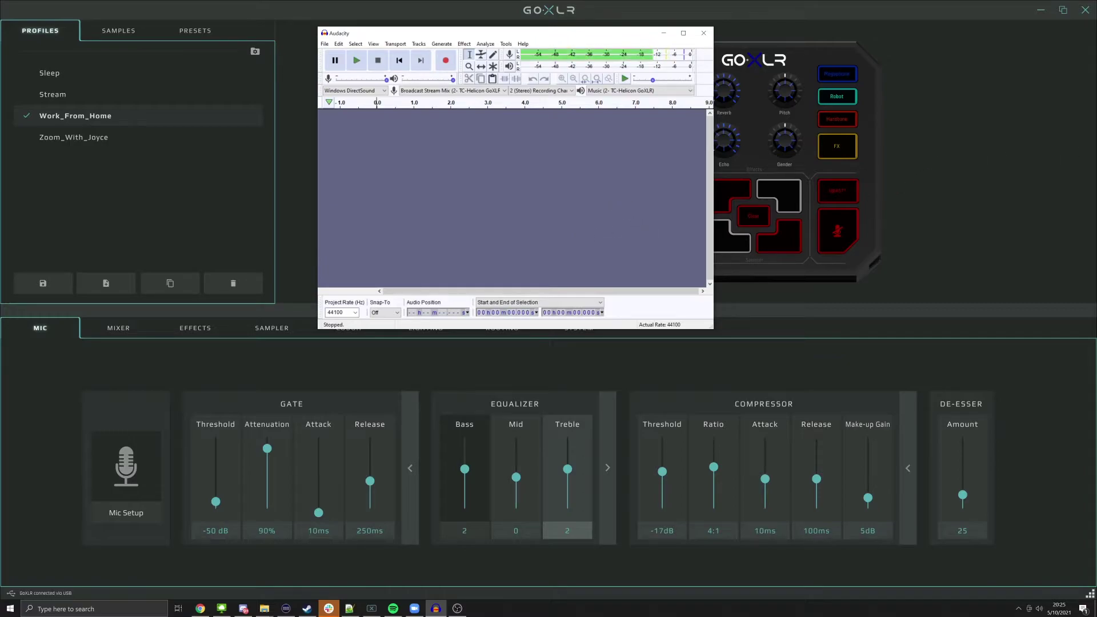
pyautogui.hotkey('alt', 'Tab')
pyautogui.moveTo(1093, 114); pyautogui.dragTo(546, 116)
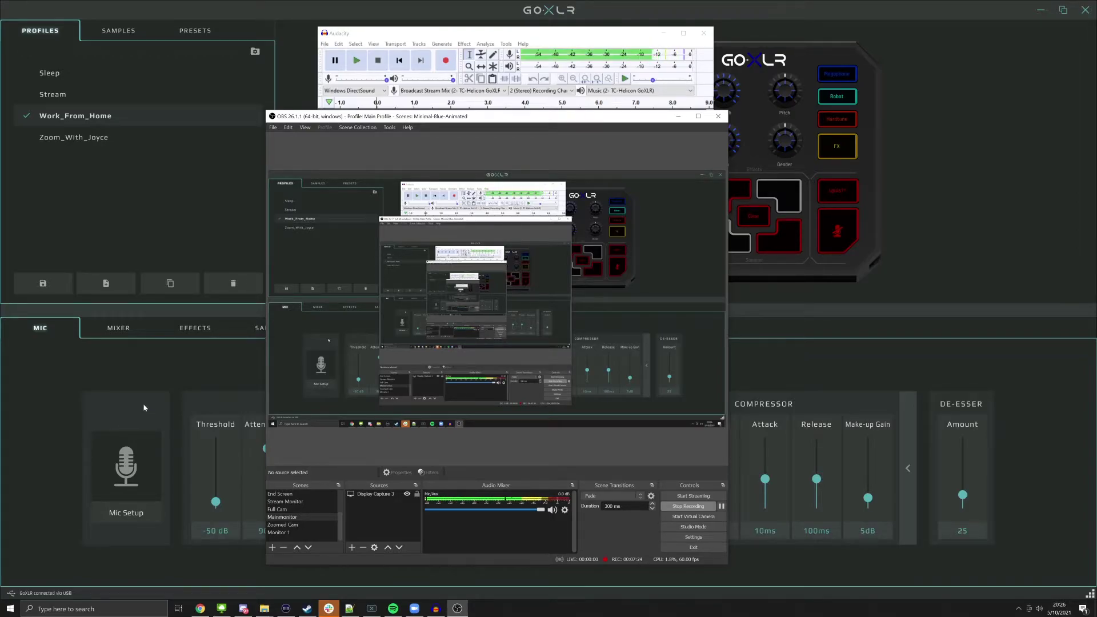
pyautogui.click(874, 511)
pyautogui.moveTo(874, 512); pyautogui.dragTo(875, 524)
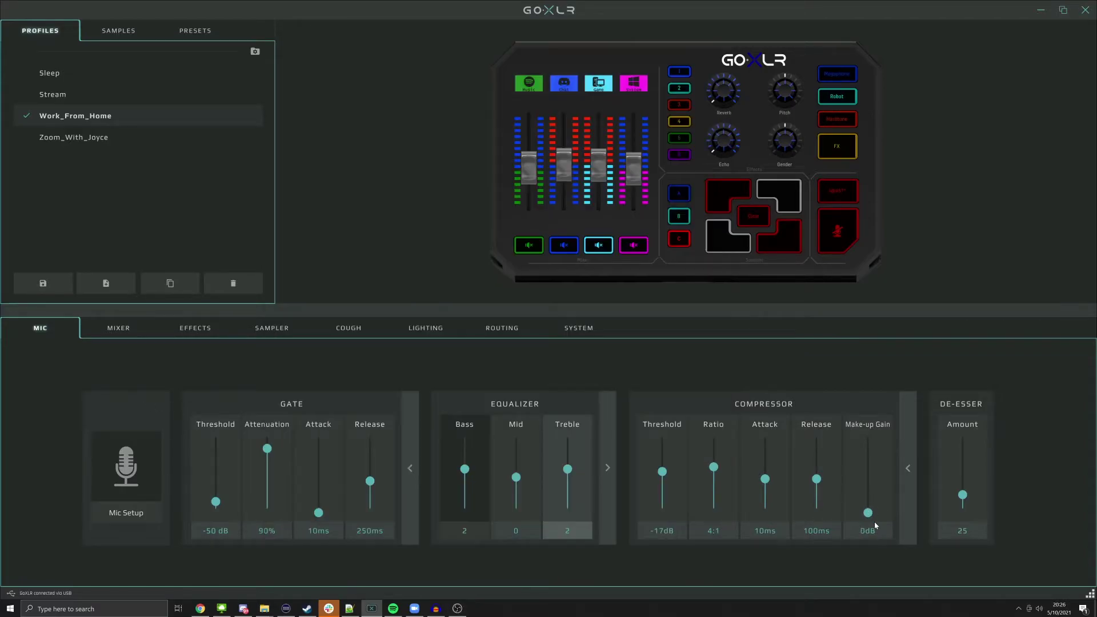
pyautogui.click(436, 610)
pyautogui.click(457, 609)
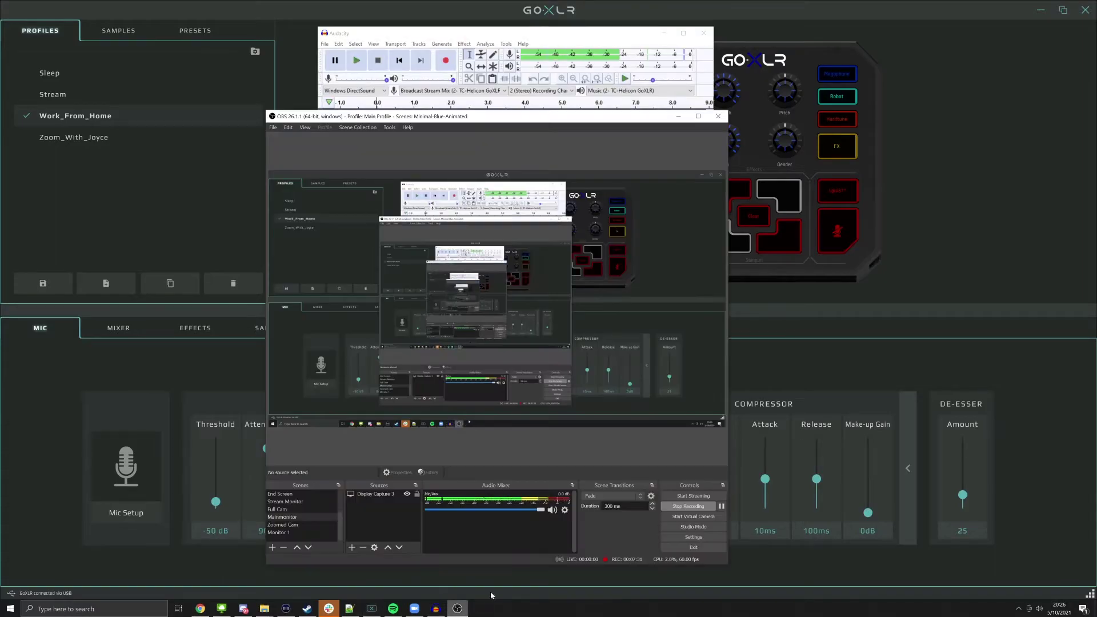
pyautogui.click(126, 480)
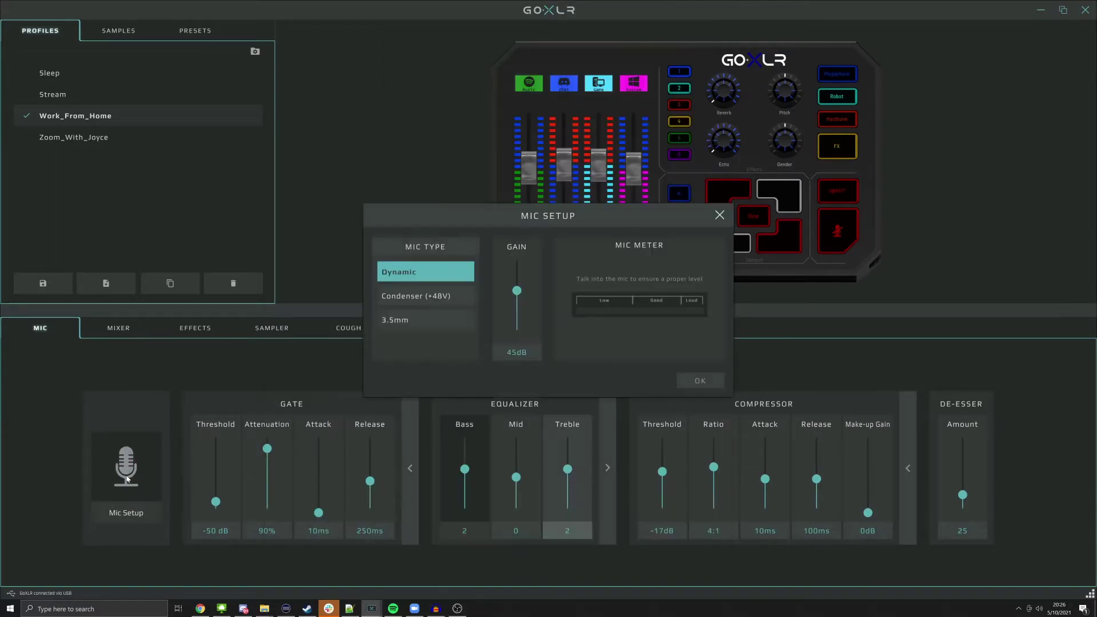
pyautogui.click(701, 381)
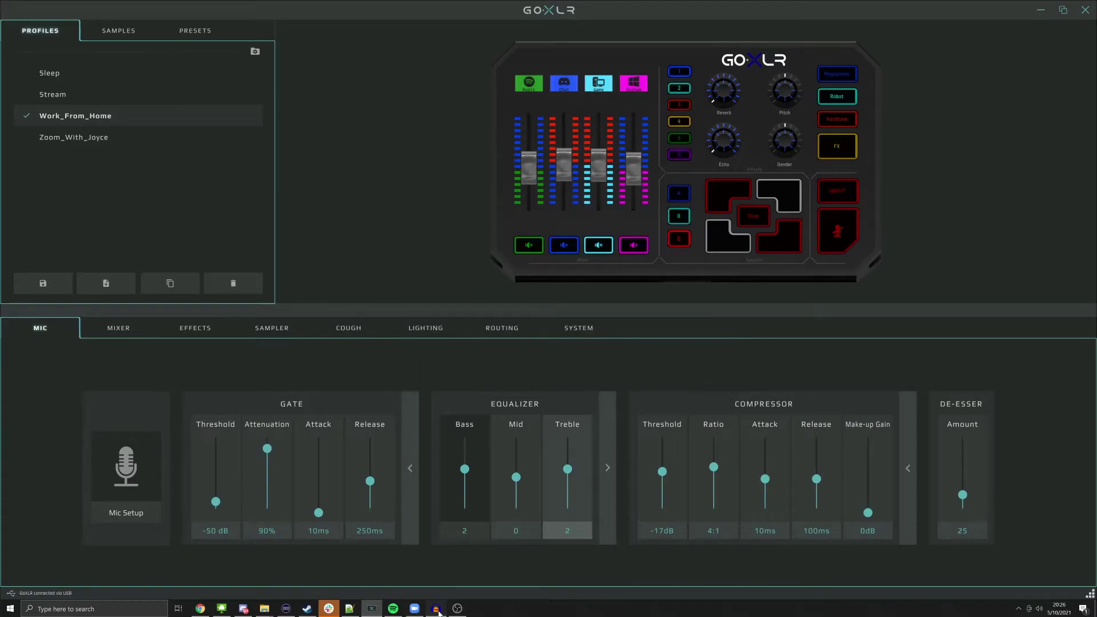
pyautogui.click(435, 609)
pyautogui.click(457, 609)
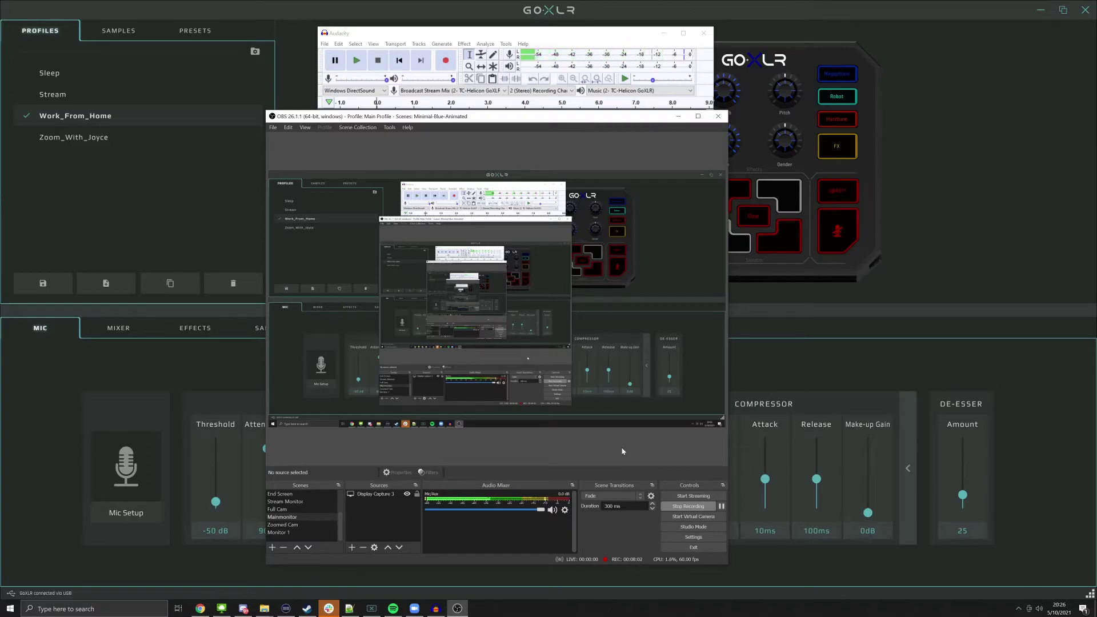
pyautogui.click(868, 514)
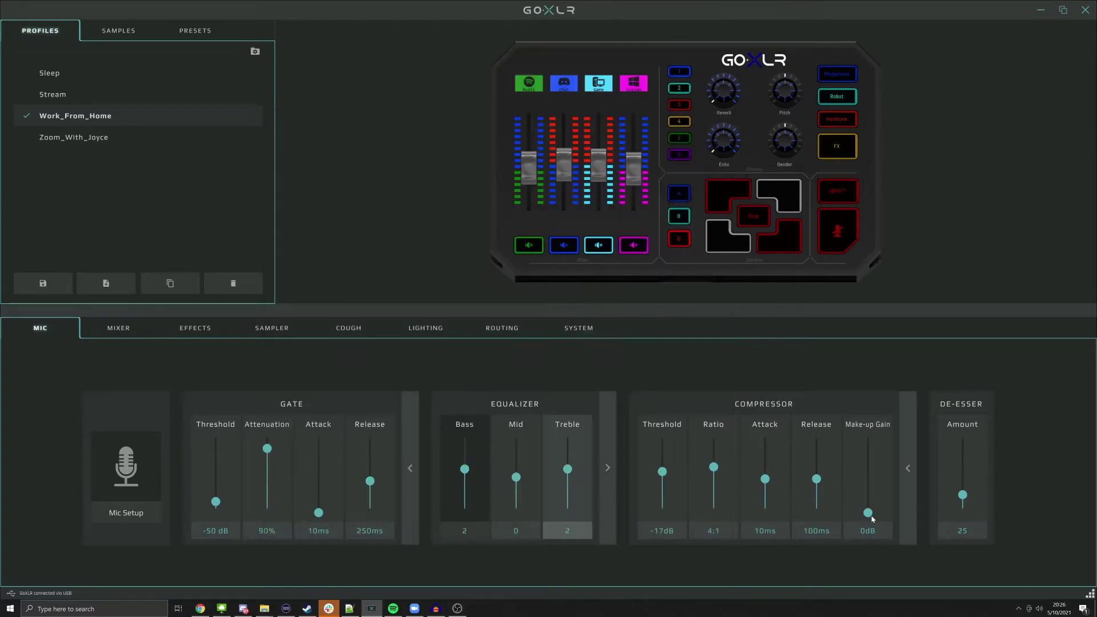
pyautogui.moveTo(869, 516); pyautogui.dragTo(867, 502)
pyautogui.click(436, 608)
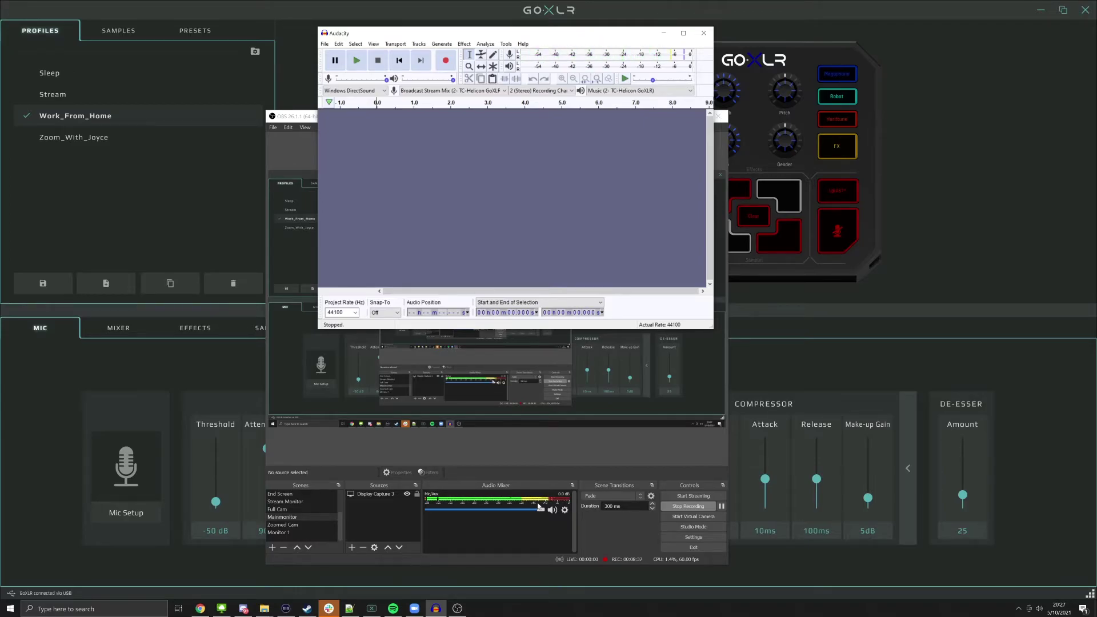
# Step: Show the GoXLR mixer with Mic Monitor revealed, testing the Mic Monitor and Headphones sliders
pyautogui.click(115, 331)
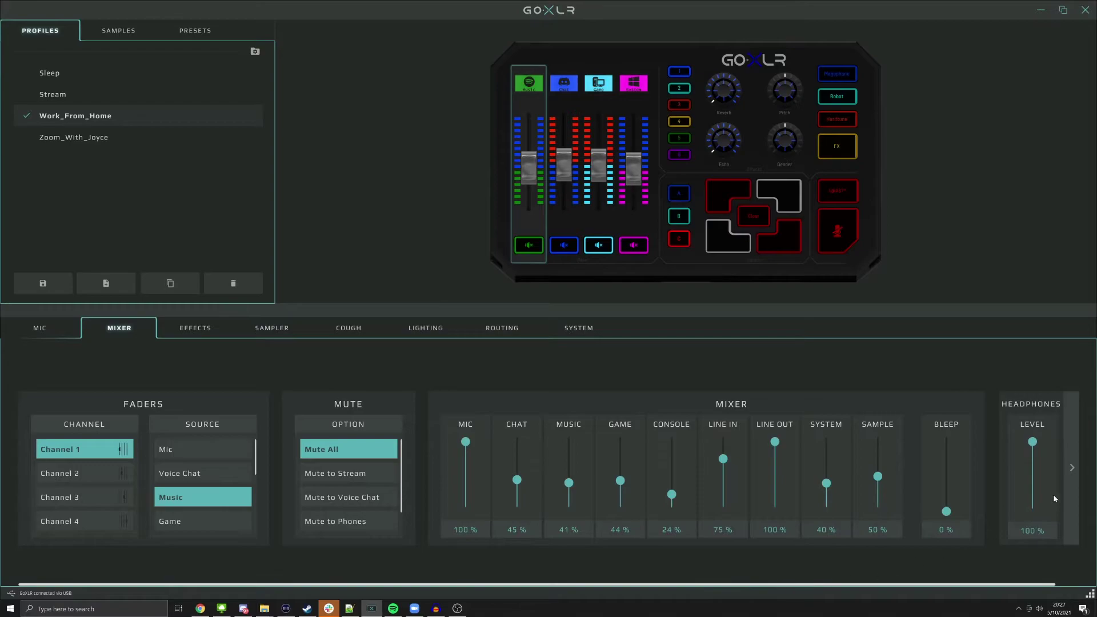
pyautogui.click(1072, 468)
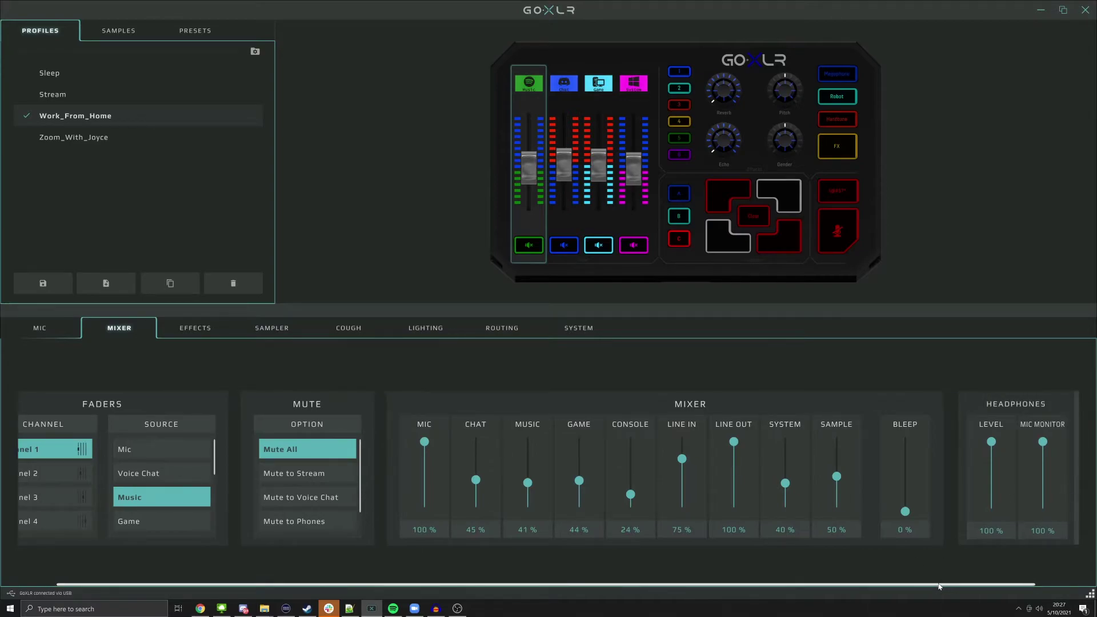
pyautogui.moveTo(939, 586); pyautogui.dragTo(983, 586)
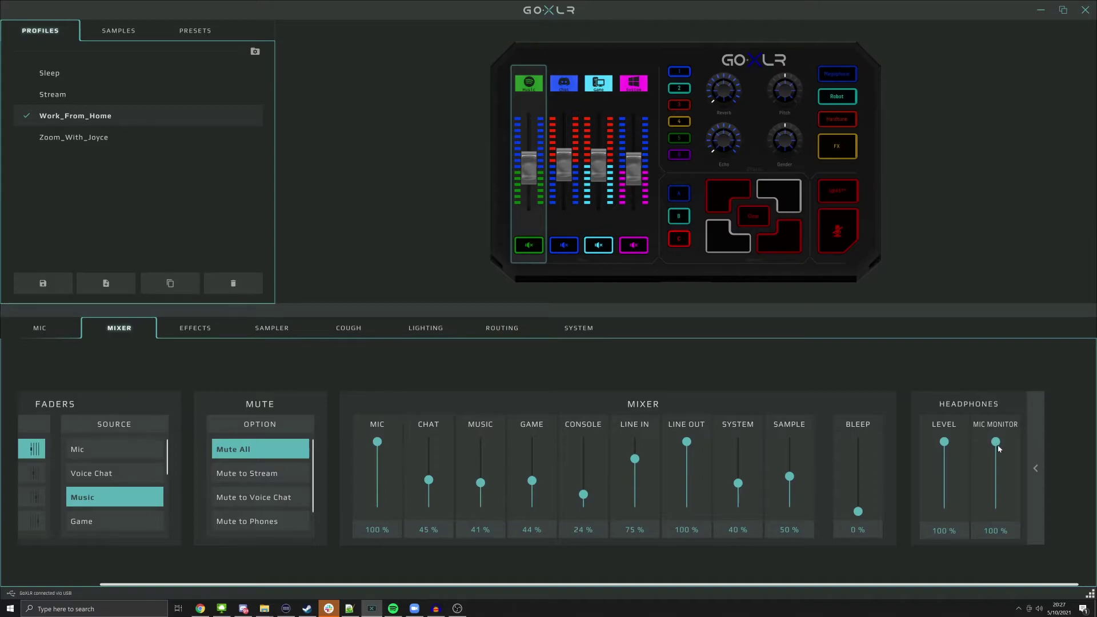
pyautogui.moveTo(996, 442)
pyautogui.mouseDown()
pyautogui.moveTo(996, 517)
pyautogui.moveTo(997, 440)
pyautogui.mouseUp()
pyautogui.moveTo(950, 451); pyautogui.dragTo(947, 424)
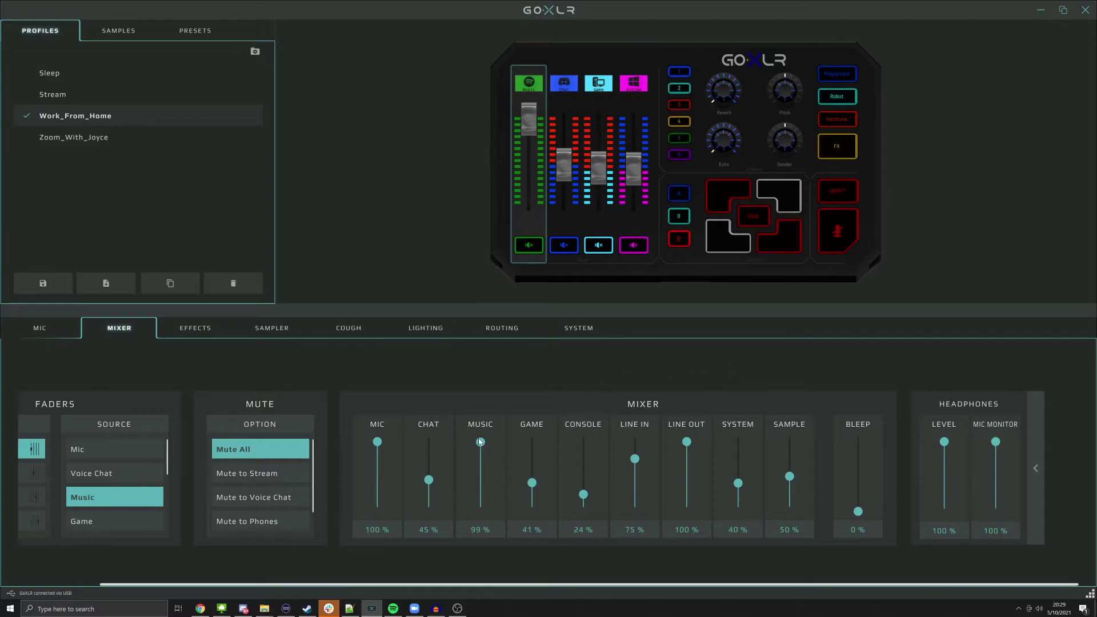
# Step: Push the Music fader in the Mixer panel to the top at 100%
pyautogui.moveTo(480, 442); pyautogui.dragTo(480, 438)
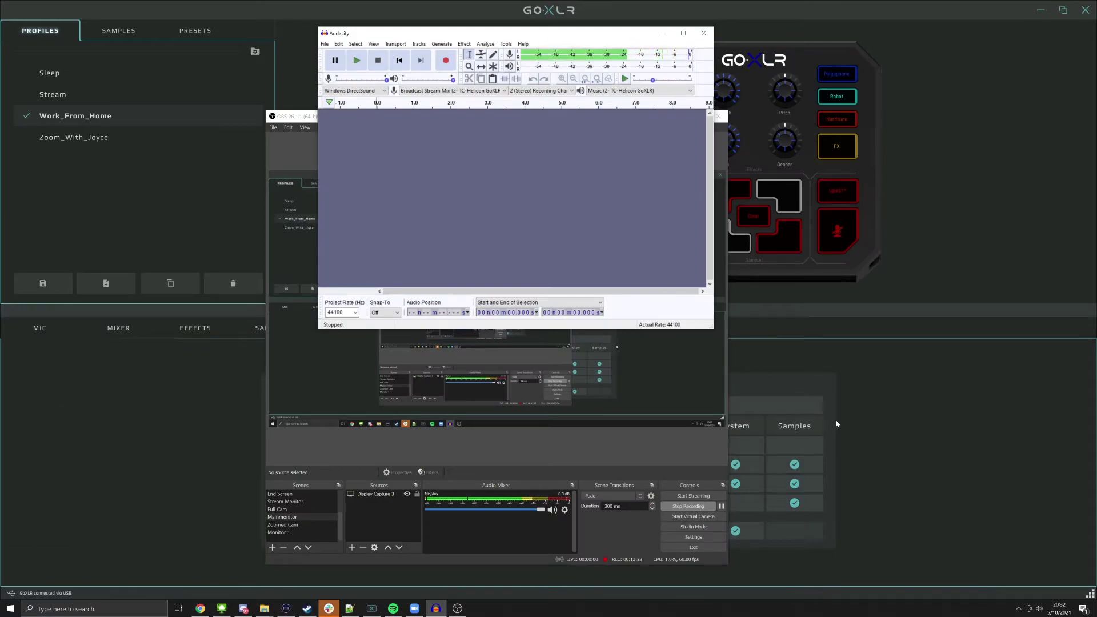
# Step: Minimize Audacity, show the GoXLR mixer, and place the OBS window on the right side
pyautogui.click(664, 35)
pyautogui.click(123, 330)
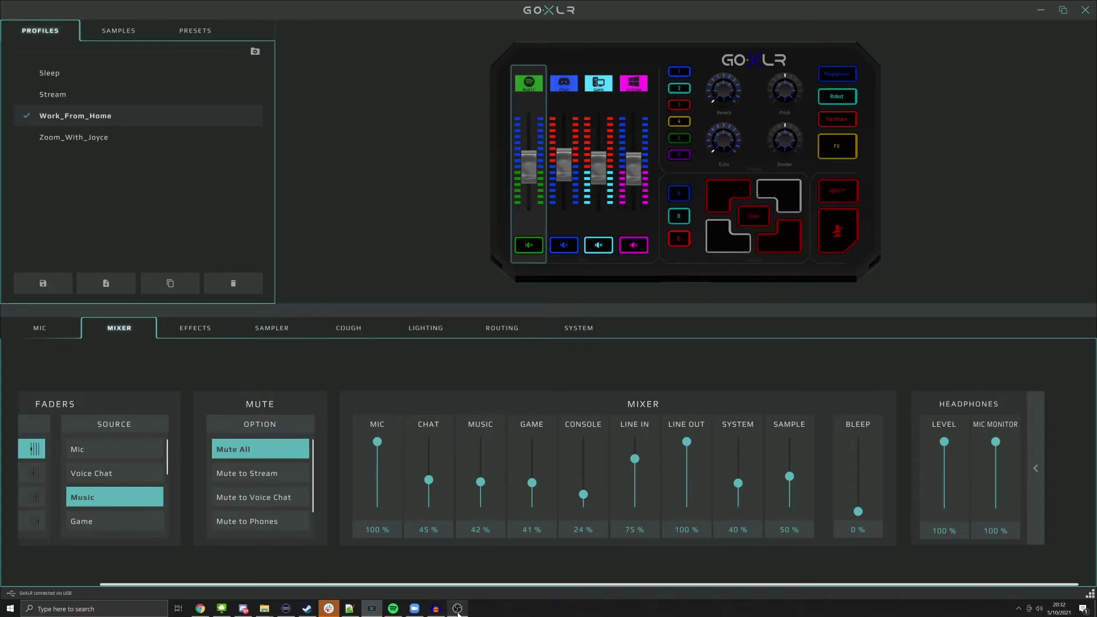
pyautogui.click(458, 610)
pyautogui.moveTo(359, 113); pyautogui.dragTo(128, 31)
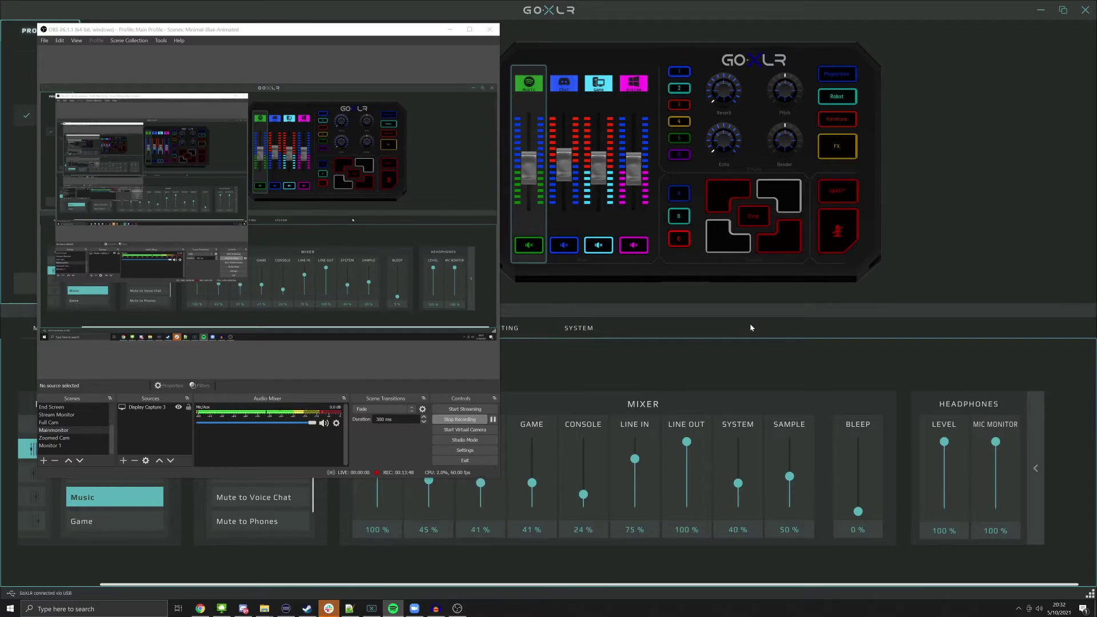
pyautogui.moveTo(257, 30); pyautogui.dragTo(832, 102)
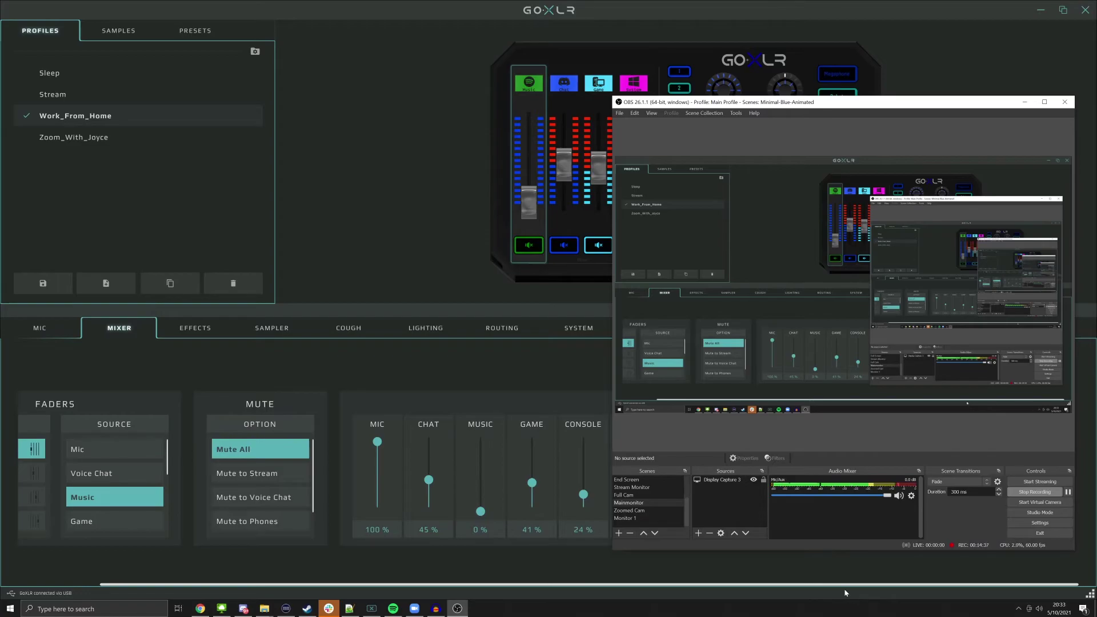
# Step: Show the GoXLR MIC processing settings, then bring OBS and Audacity forward
pyautogui.click(44, 329)
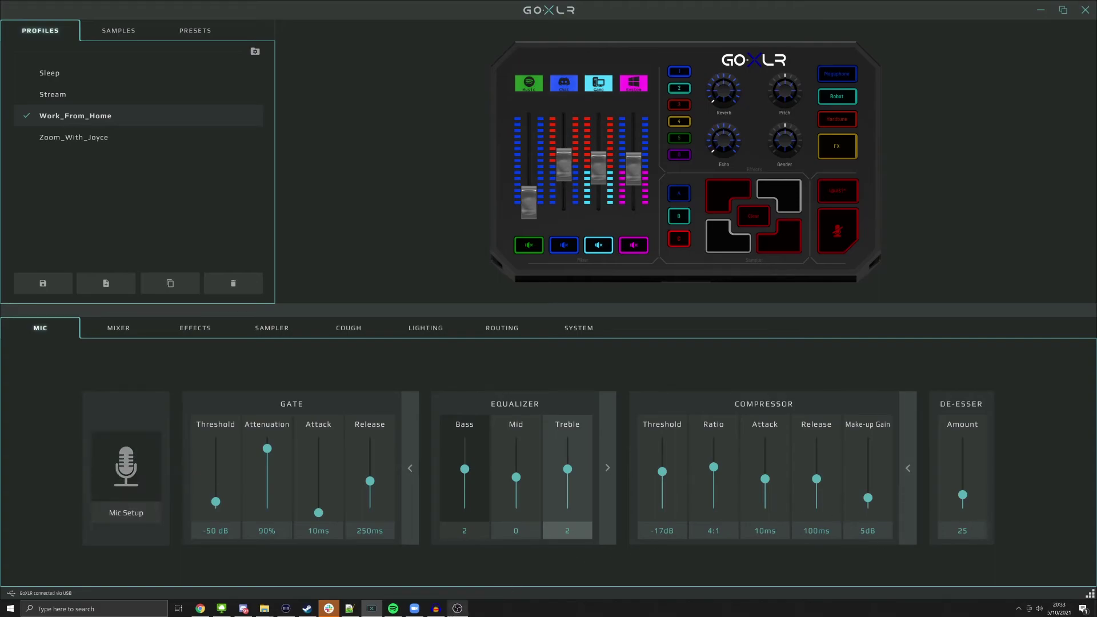
pyautogui.click(440, 613)
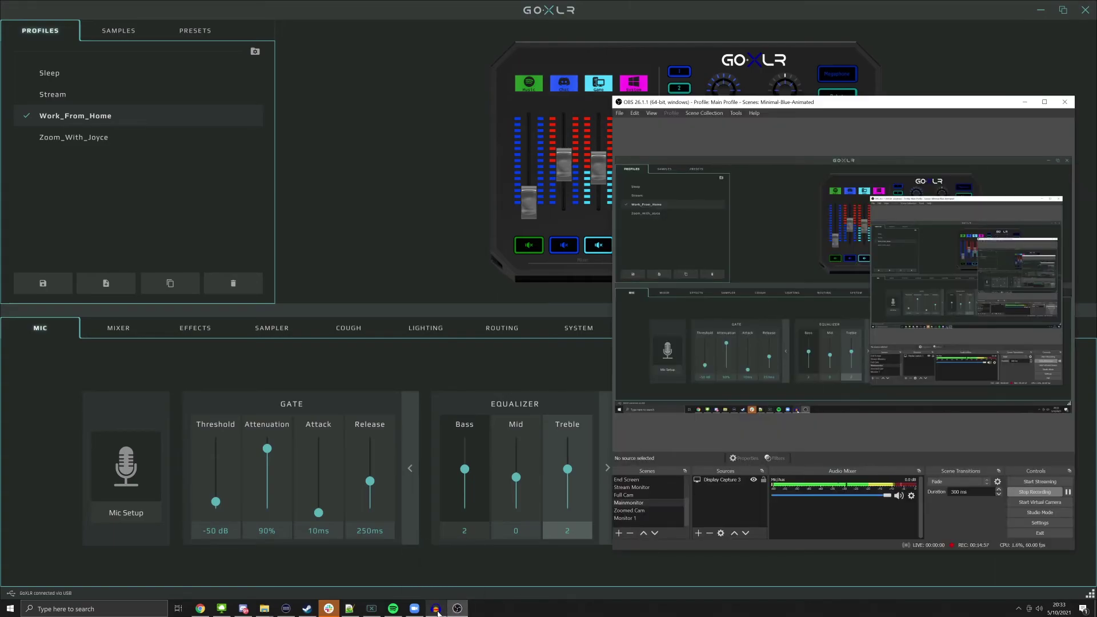
pyautogui.click(437, 609)
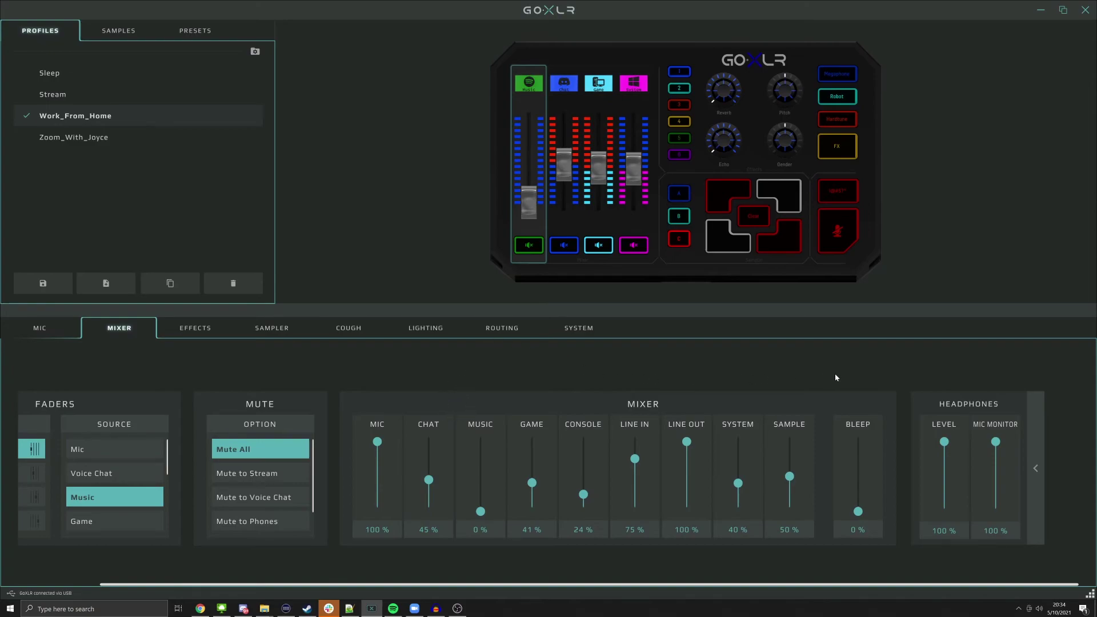
pyautogui.moveTo(1001, 422)
pyautogui.moveTo(996, 442)
pyautogui.mouseDown()
pyautogui.moveTo(1010, 520)
pyautogui.moveTo(1001, 430)
pyautogui.mouseUp()
# Step: Open the GoXLR routing matrix and route the Mic input to Headphones
pyautogui.click(507, 331)
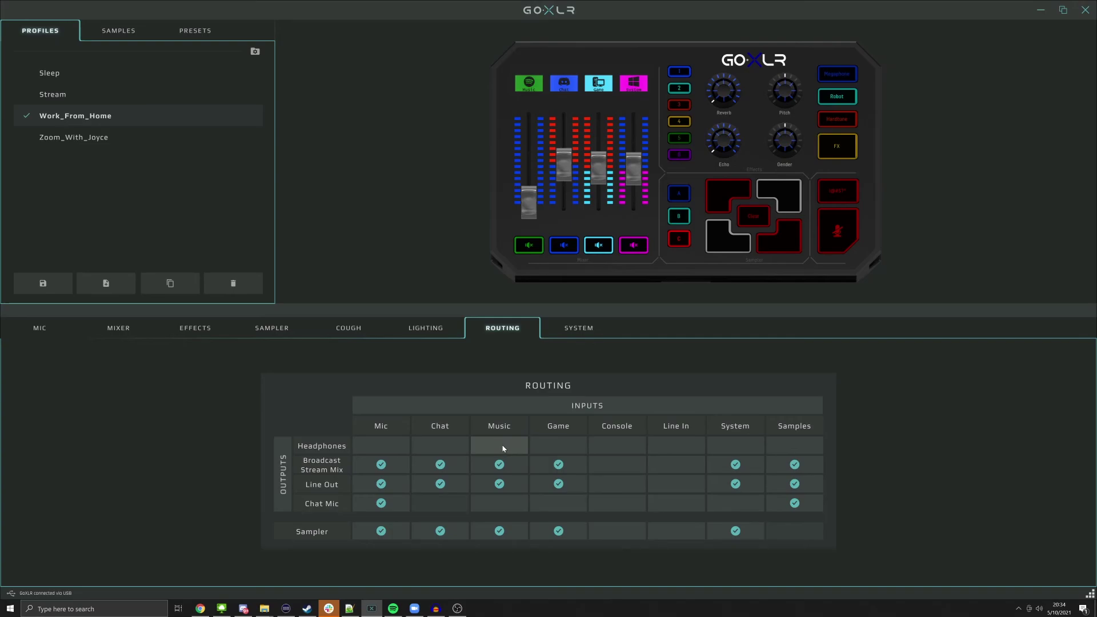
pyautogui.click(379, 444)
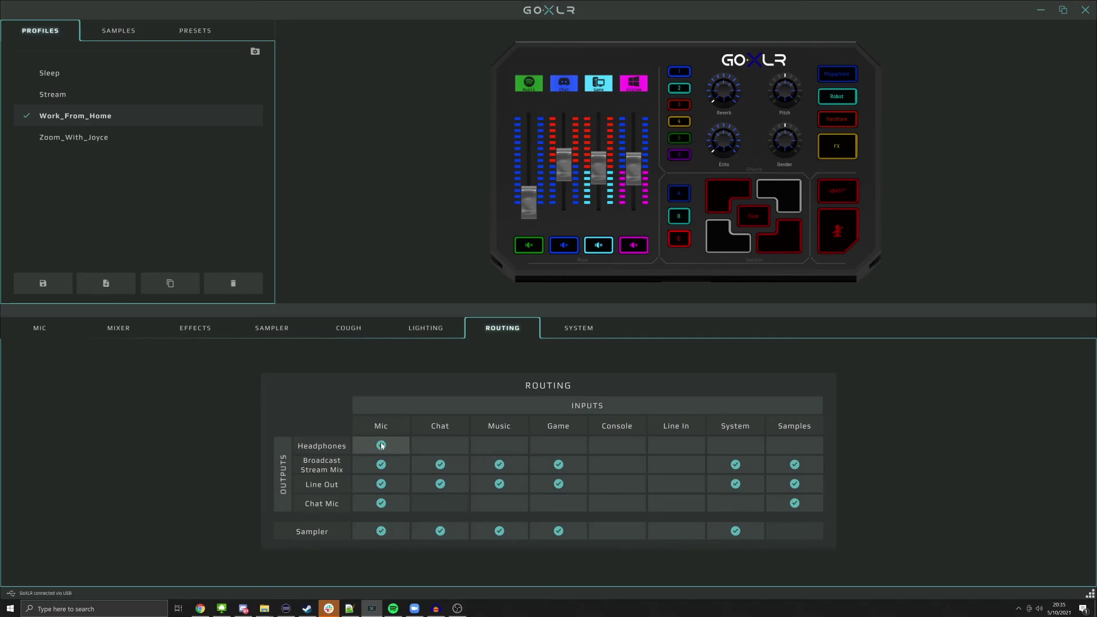